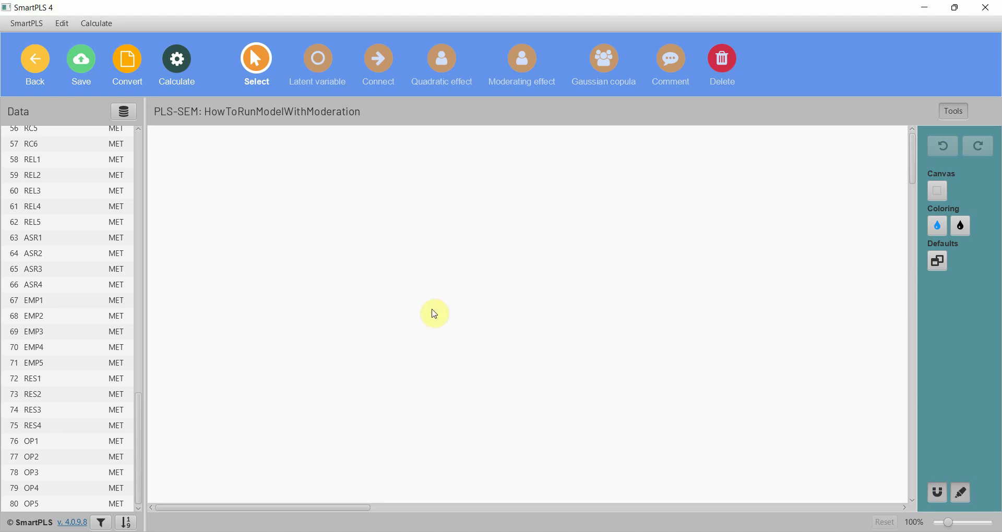
Step: Create the CC construct from indicators CC1–CC6, with its indicators on the left
scroll(139, 196, "up", 10)
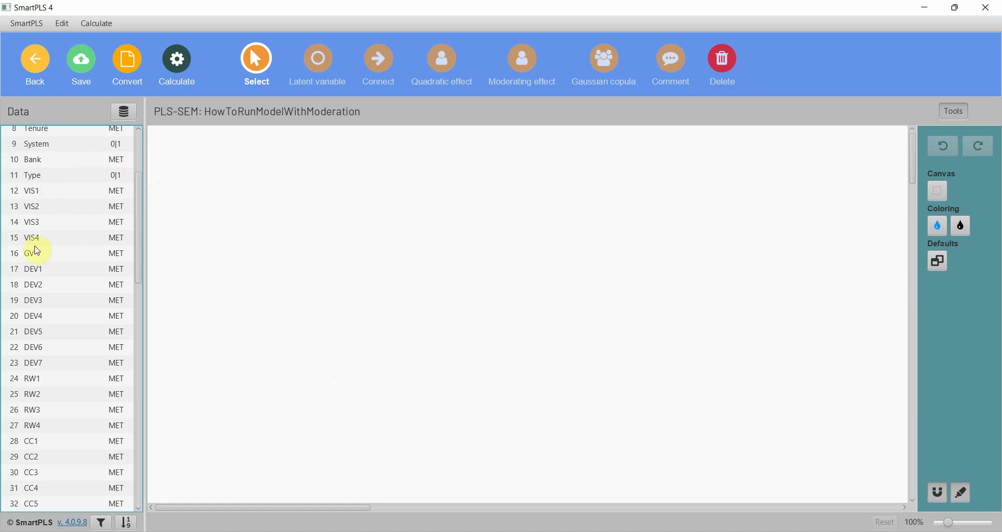
scroll(62, 329, "down", 3)
left_click(46, 326)
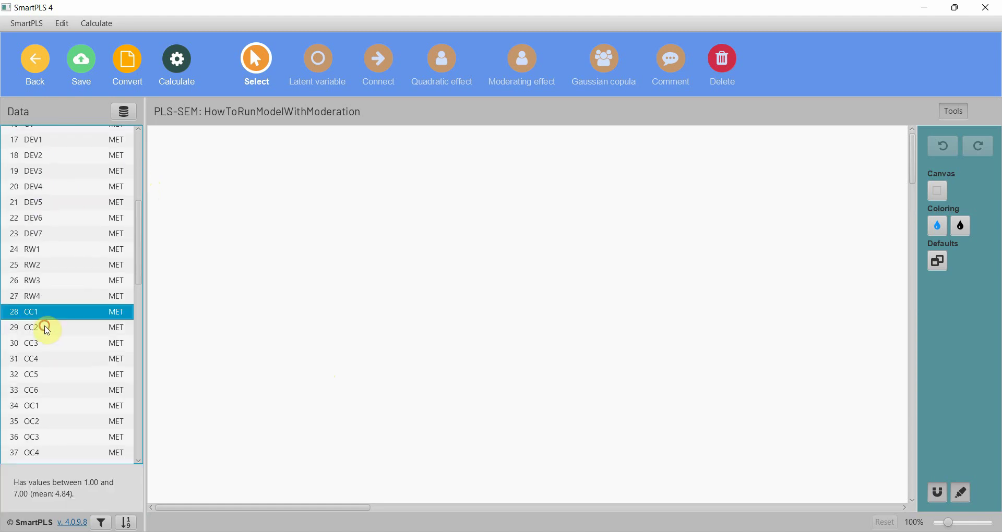
key("shift+Down")
key("shift+Down")
key("shift+Down")
key("shift+Down")
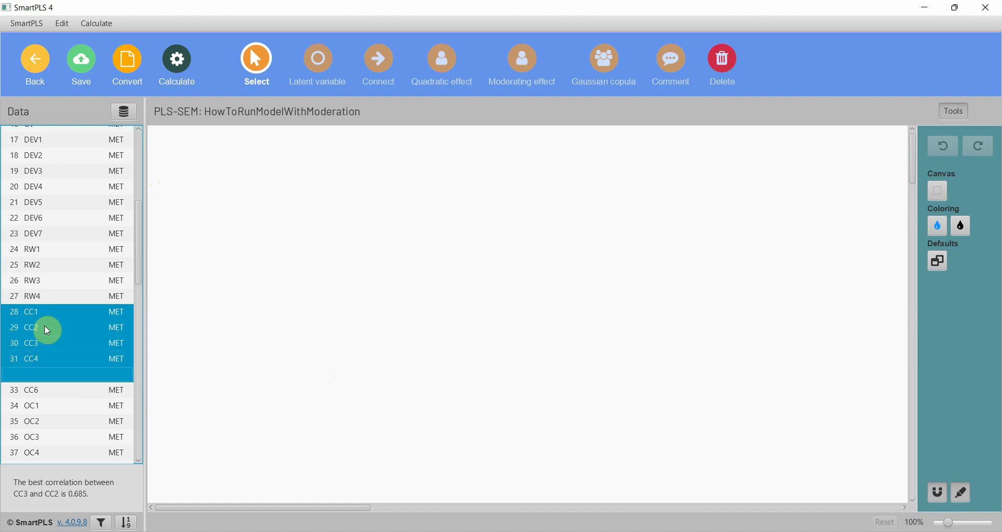
key("shift+Down")
left_click_drag(46, 337, 255, 245)
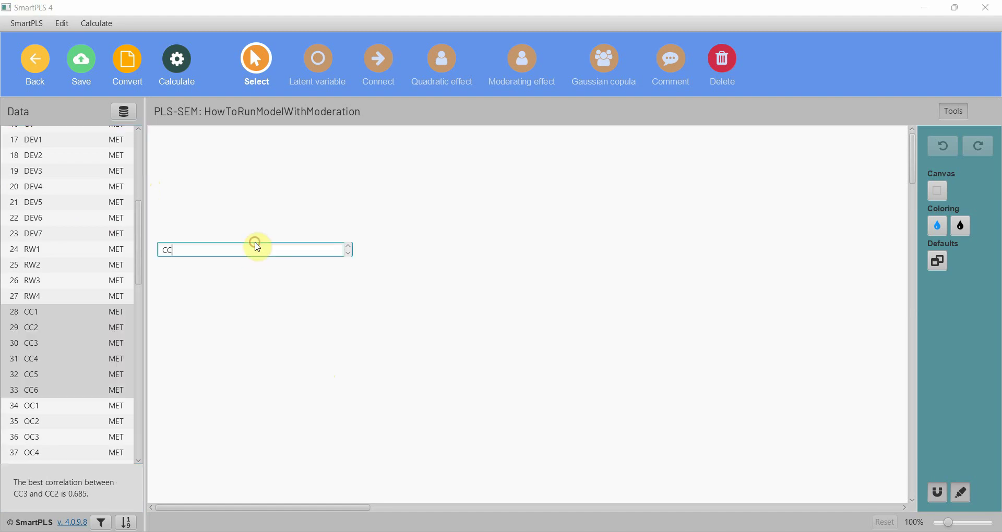
left_click(254, 245)
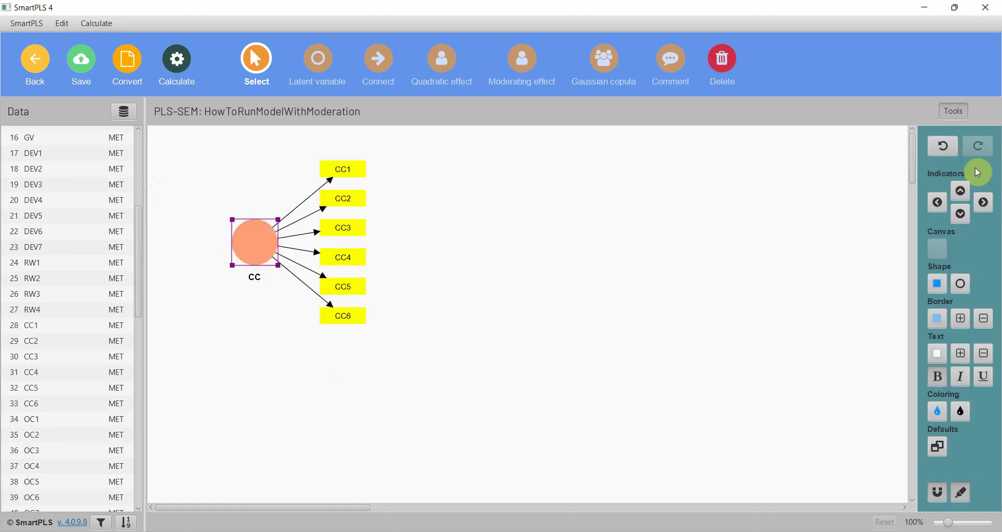
left_click(937, 202)
left_click_drag(253, 239, 285, 306)
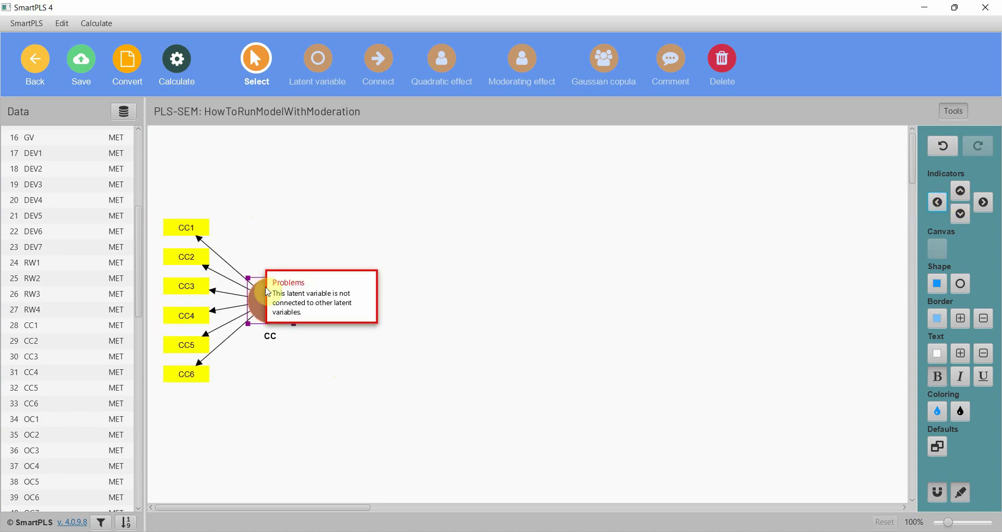
Step: Create the OC construct from OC2–OC8, with its indicators in a row above it
scroll(32, 393, "down", 2)
scroll(32, 393, "down", 3)
left_click(50, 214)
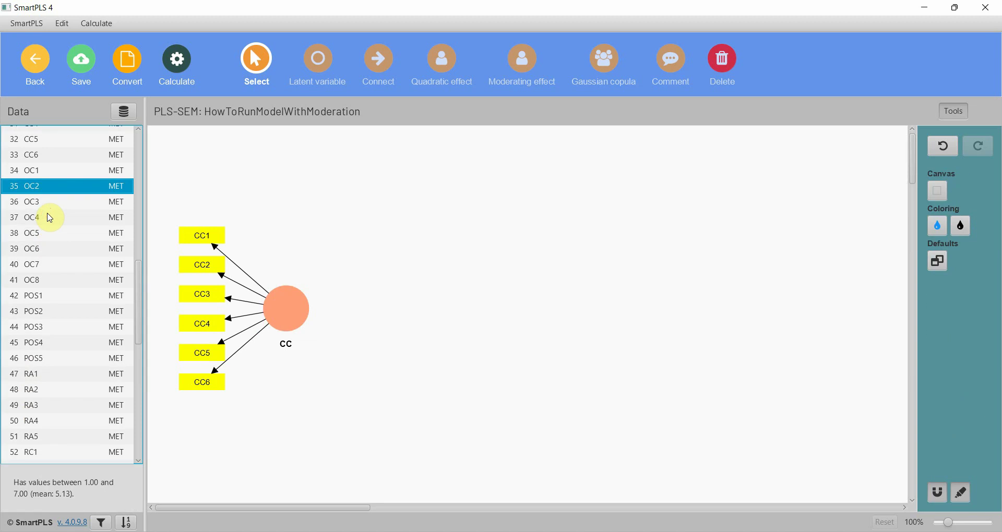
left_click(50, 218, "shift")
key("shift+Down")
key("shift+Down")
key("shift+Down")
left_click_drag(49, 218, 488, 204)
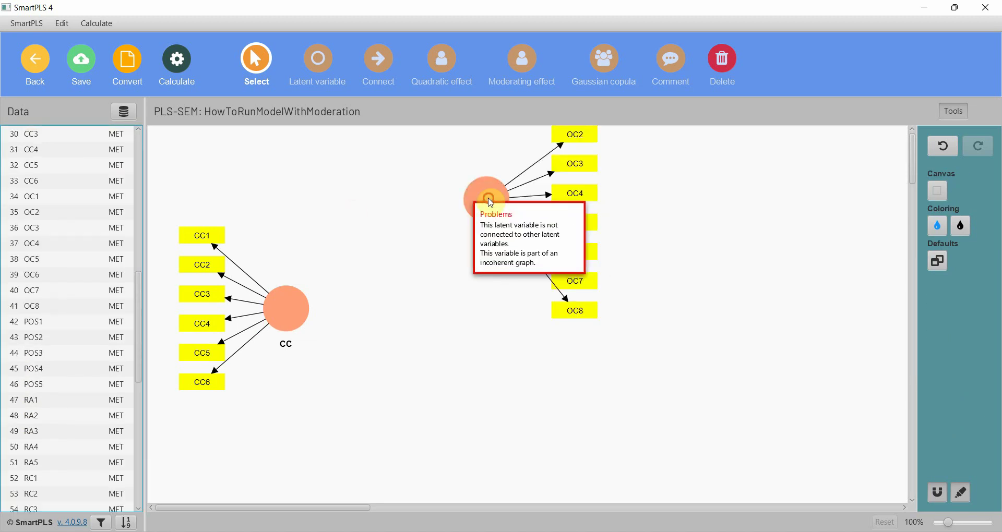
left_click(483, 208)
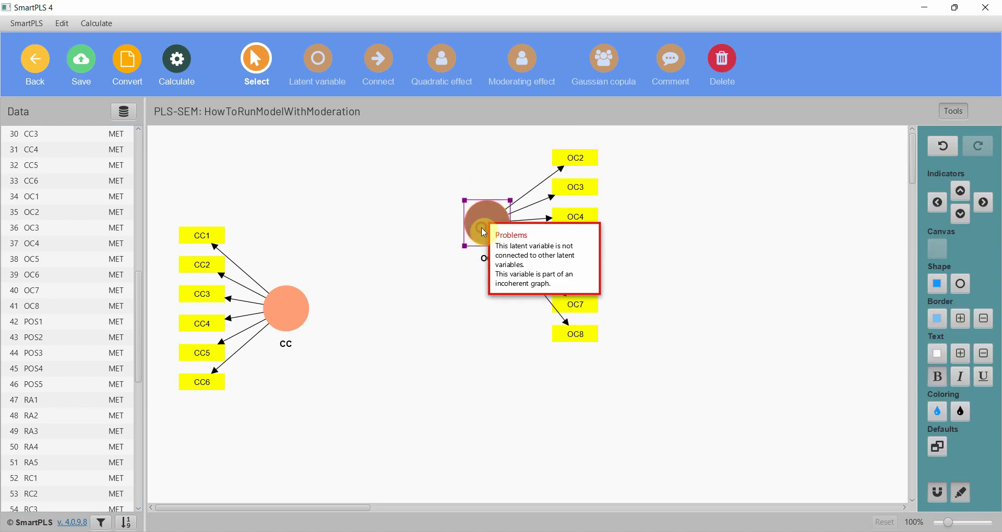
left_click(960, 191)
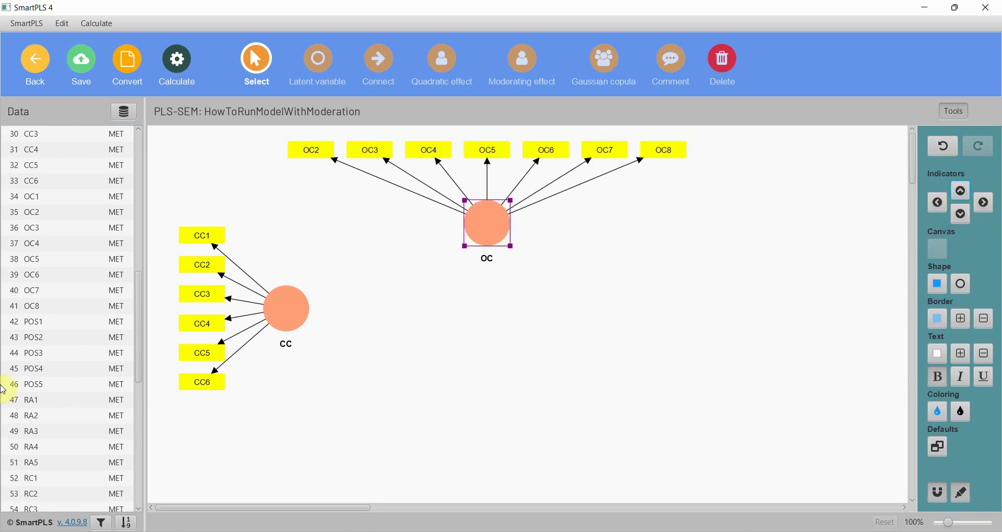
Step: Create the OP construct from OP1–OP5 on the right side of the canvas
left_click(46, 402)
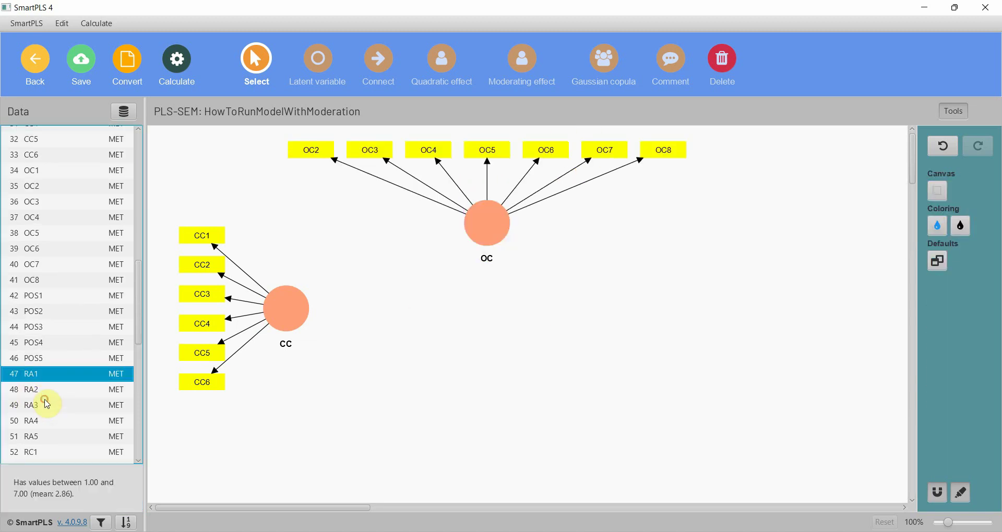
scroll(47, 403, "down", 10)
left_click(45, 401)
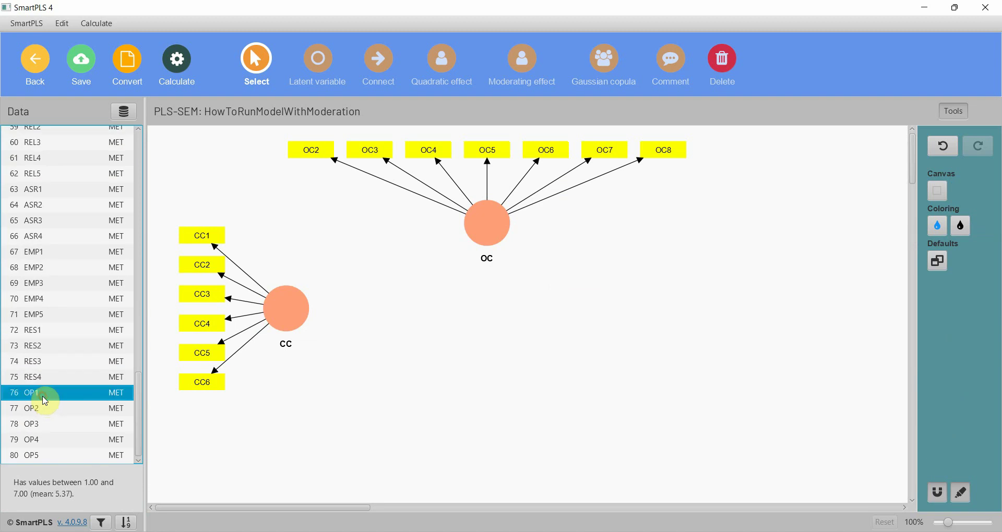
key("shift+Down")
key("shift+Down")
key("shift+Down")
key("shift+Down")
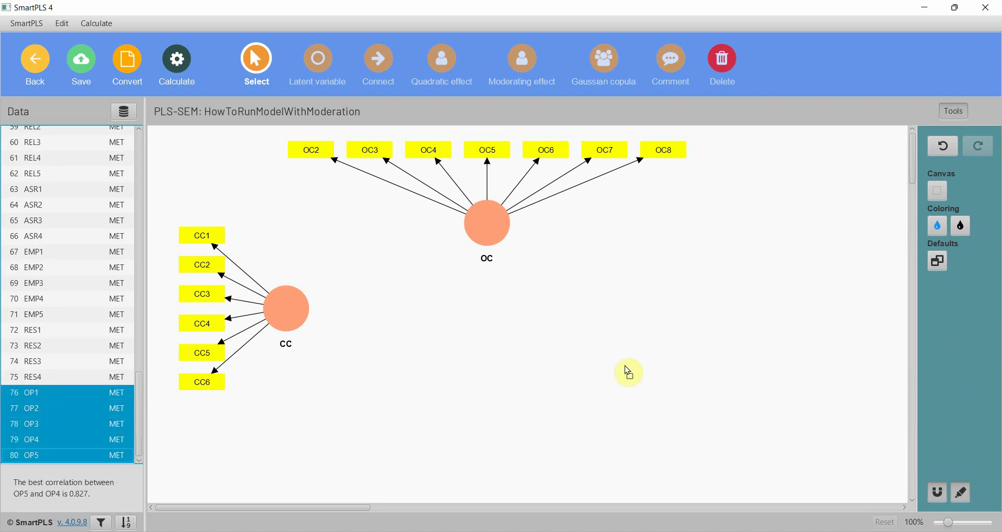
left_click_drag(55, 416, 665, 326)
key("Return")
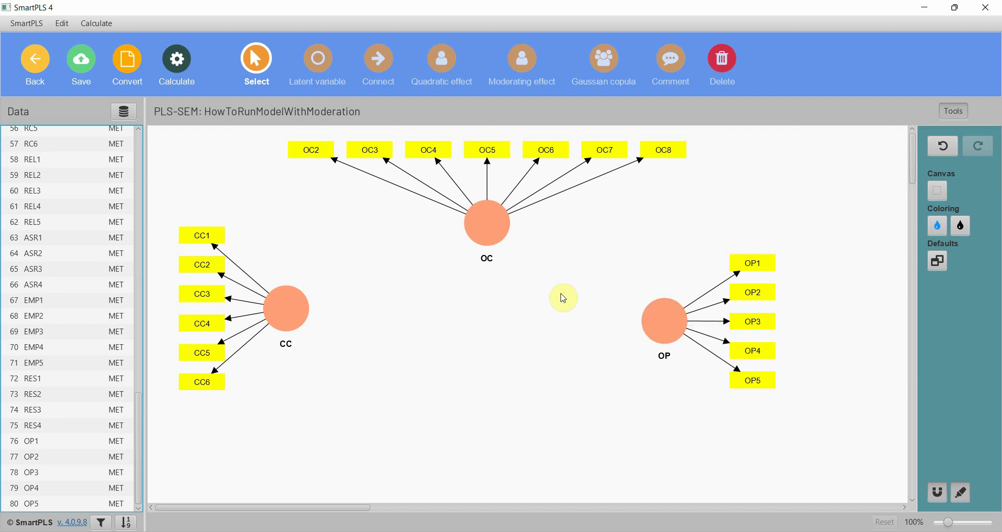
Step: Create the RA construct from RA1–RA5 near the bottom of the canvas
scroll(40, 170, "up", 5)
scroll(41, 167, "up", 1)
left_click(25, 256)
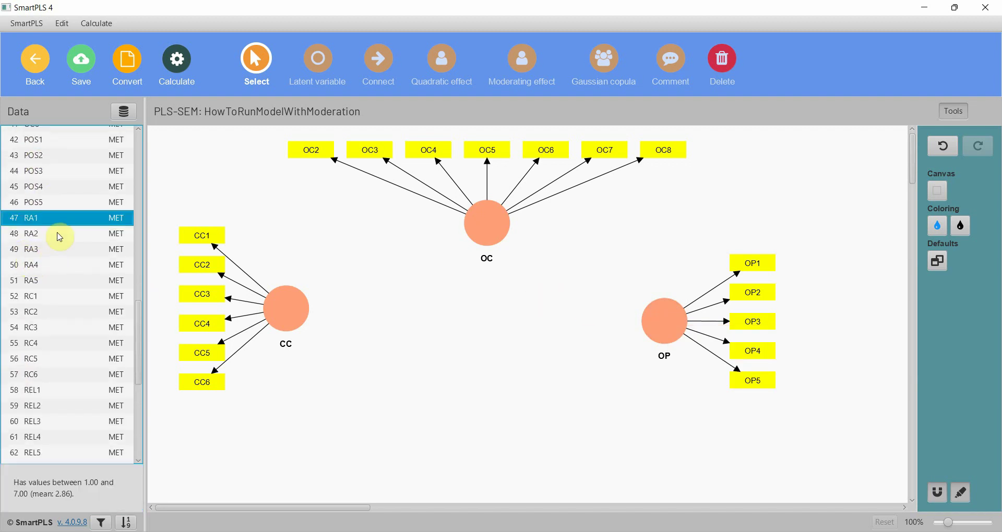
left_click(59, 233, "shift")
key("shift+Down")
key("shift+Down")
key("shift+Down")
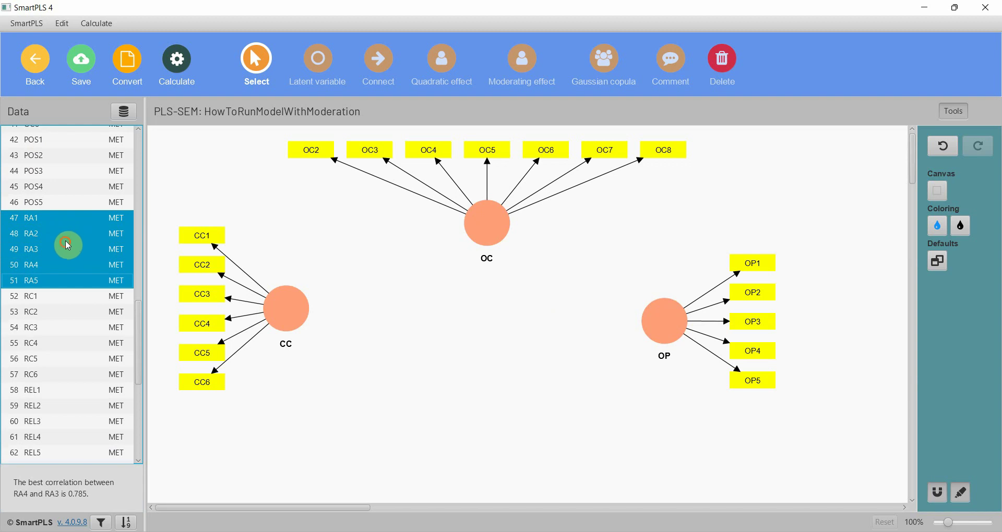
left_click_drag(65, 242, 413, 411)
key("Return")
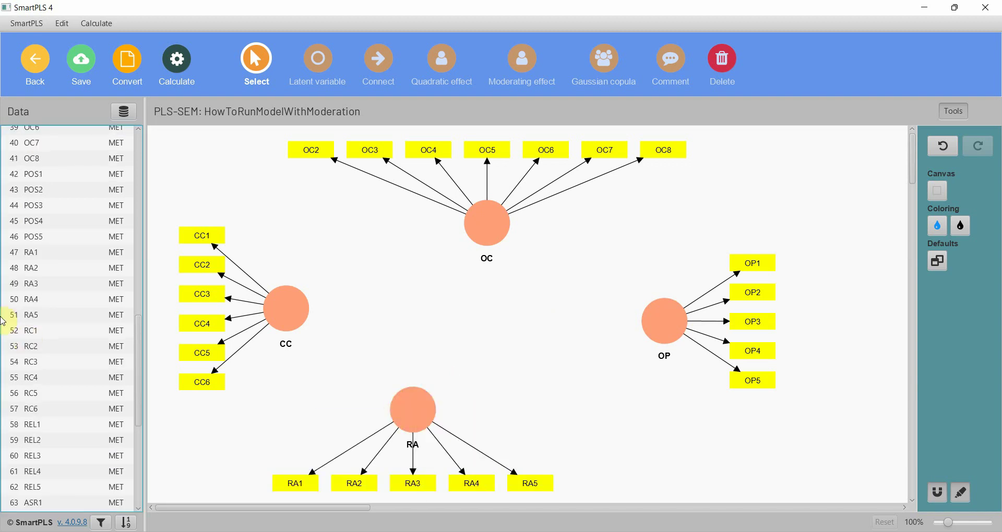
Step: Create the RC construct from RC1–RC6 at the bottom right
left_click(51, 325)
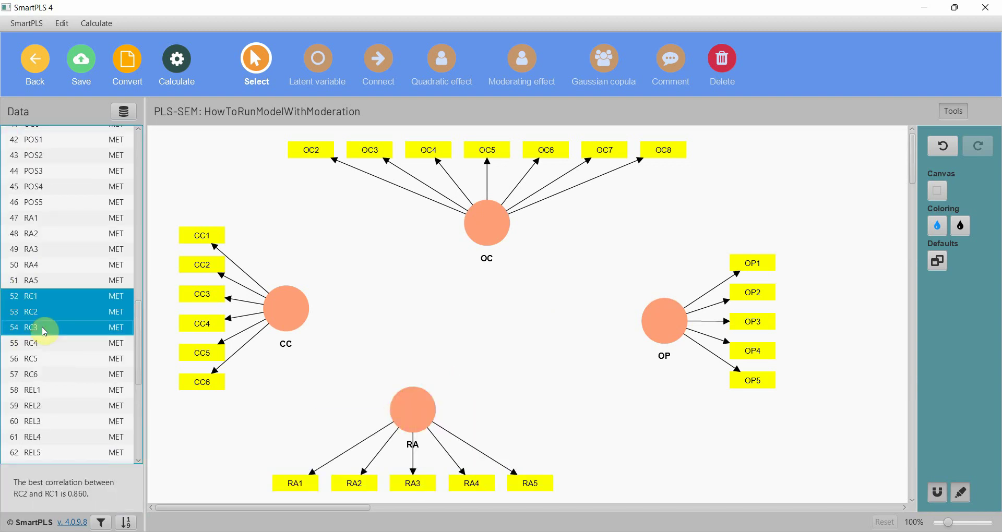
key("shift+Down")
key("shift+Down")
key("shift+Down")
mouse_move(42, 327)
left_mouse_down()
mouse_move(679, 412)
mouse_move(658, 413)
left_mouse_up()
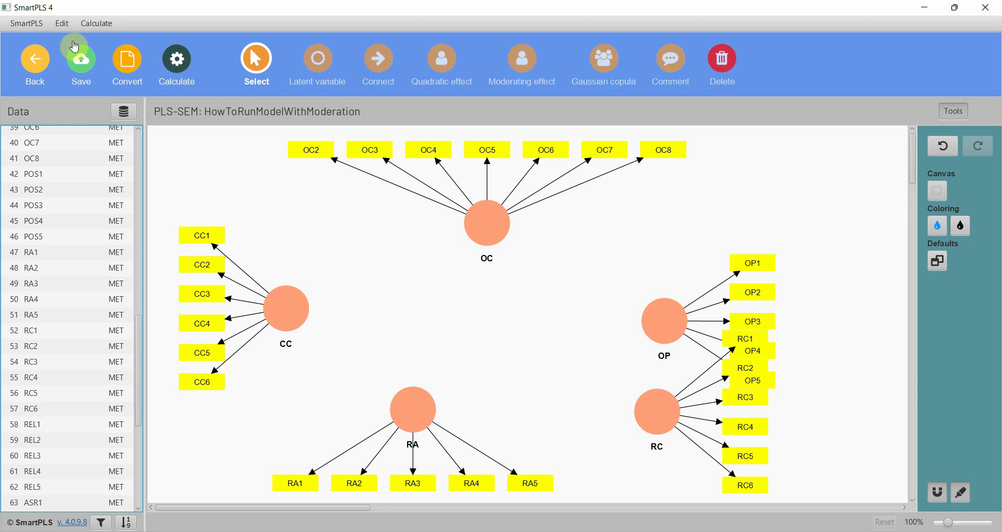
Step: Save the model and draw the paths CC→OP, CC→OC and OC→OP
left_click(74, 59)
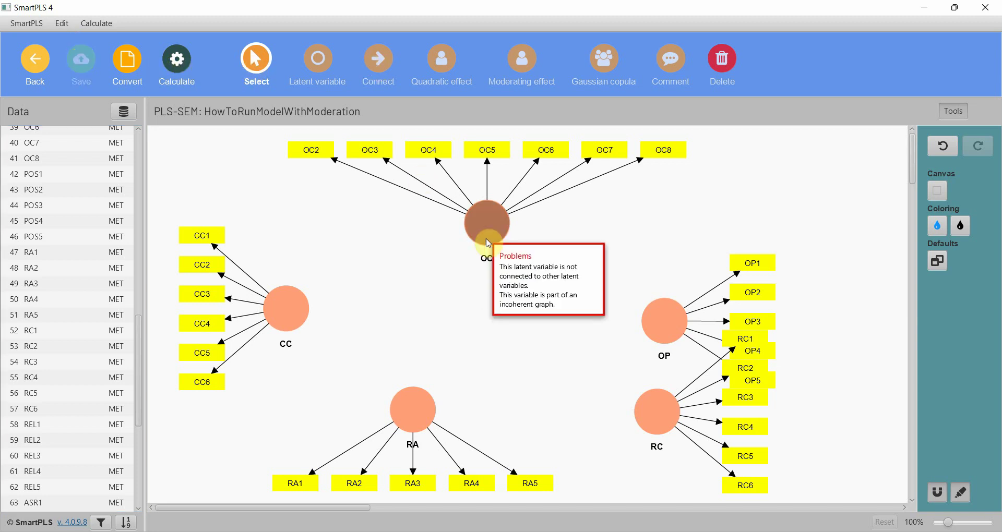
left_click(380, 58)
left_click(287, 311)
left_click(660, 324)
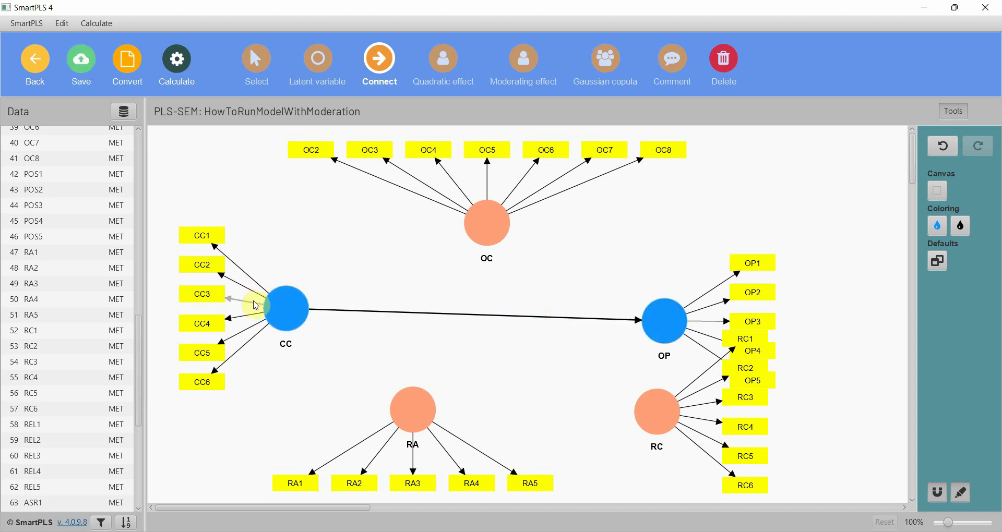
left_click(509, 228)
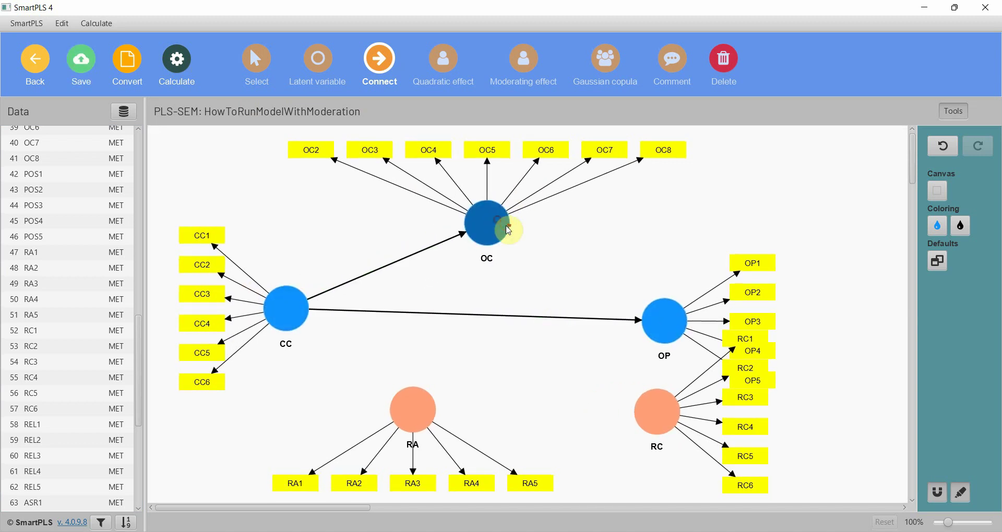
left_click(658, 315)
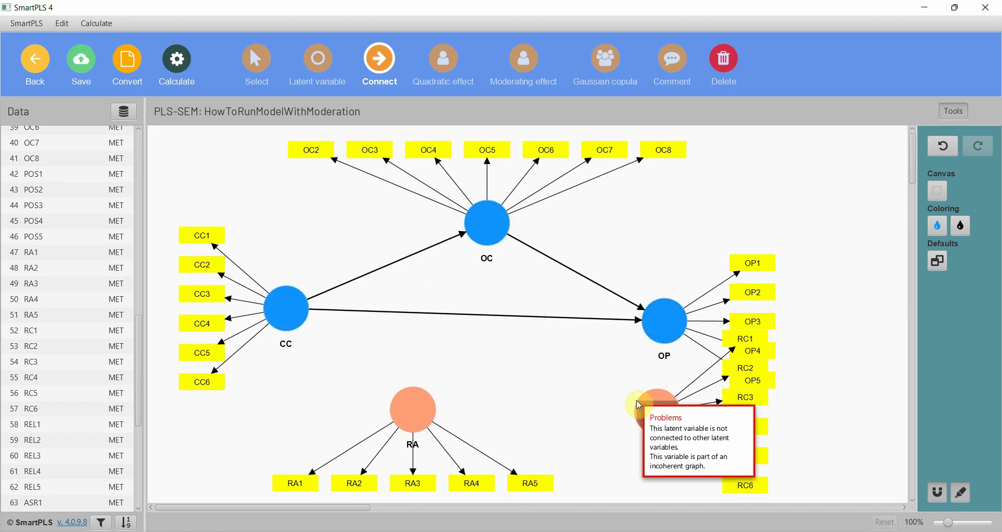
Step: Return to the Select tool and select the RA and RC constructs
left_click(252, 75)
left_click(412, 409)
left_click(693, 420)
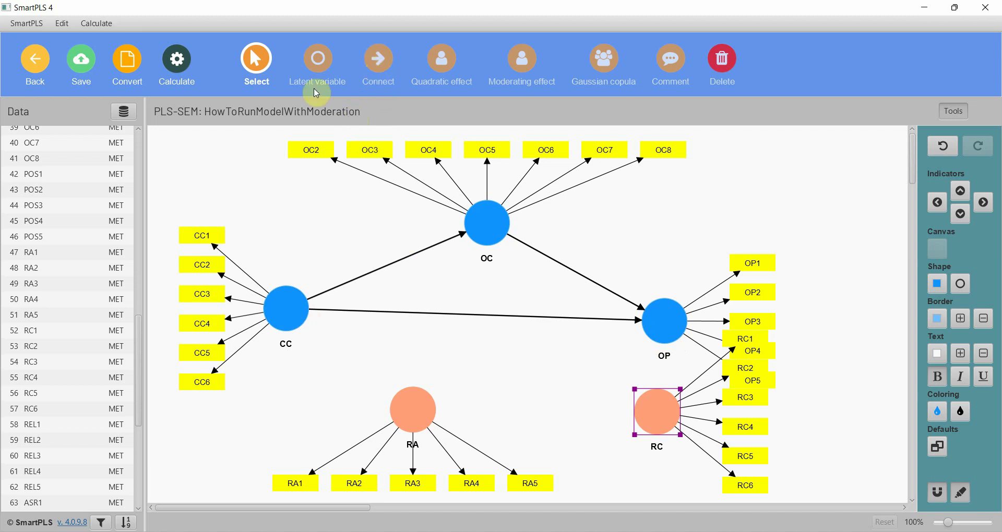
Step: Switch to the Connect tool and attempt a path by dragging from RA to OP
left_click(386, 63)
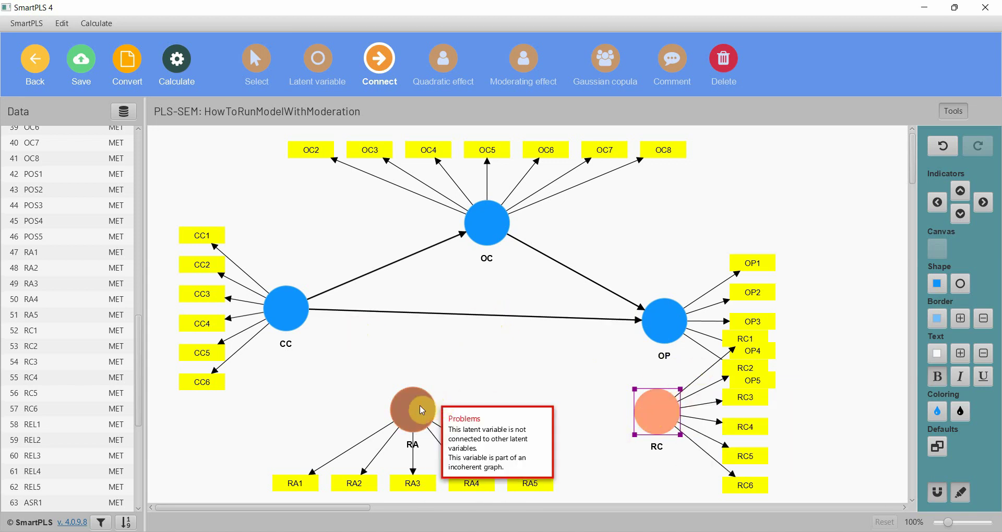
mouse_move(421, 410)
left_mouse_down()
mouse_move(659, 318)
mouse_move(641, 455)
left_mouse_up()
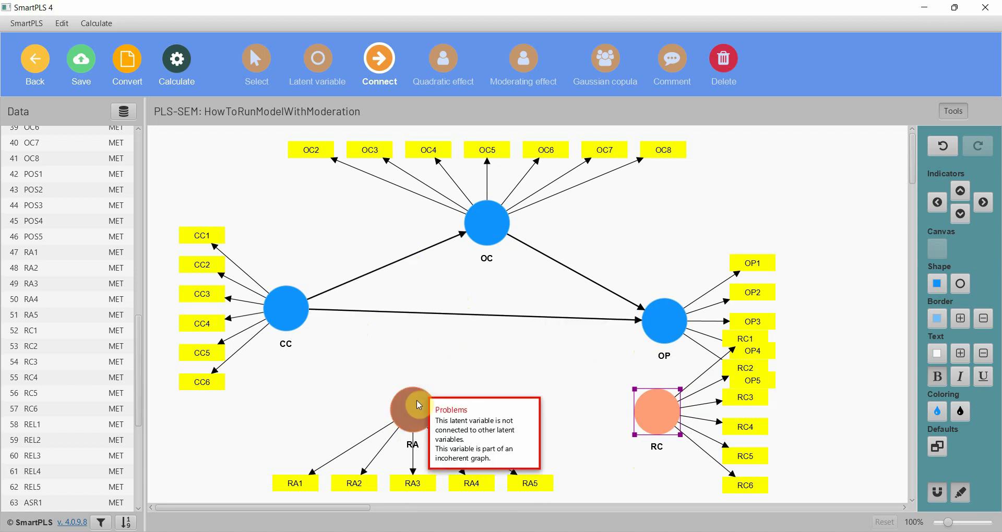
left_click(497, 234)
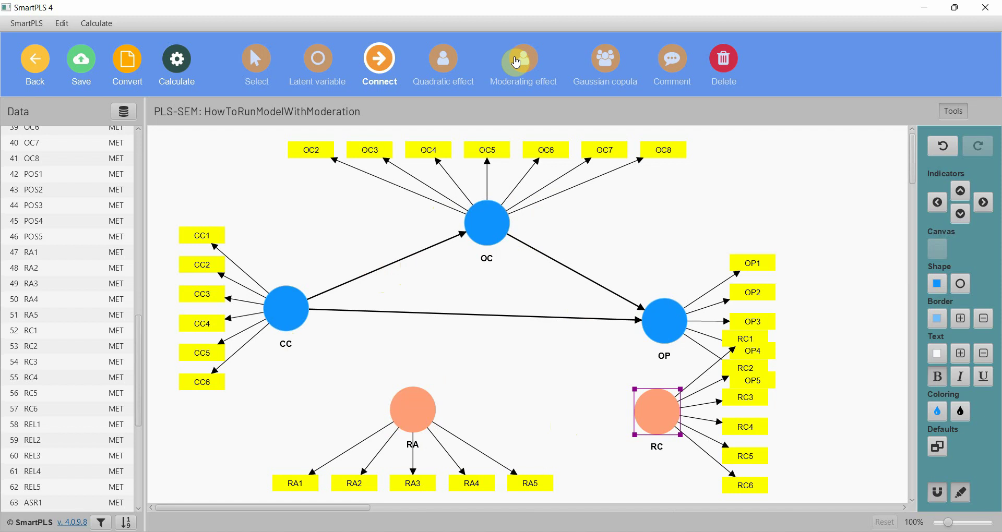
Step: Draw structural paths from RA to OP and from RC to OP
left_click(409, 408)
left_click(663, 319)
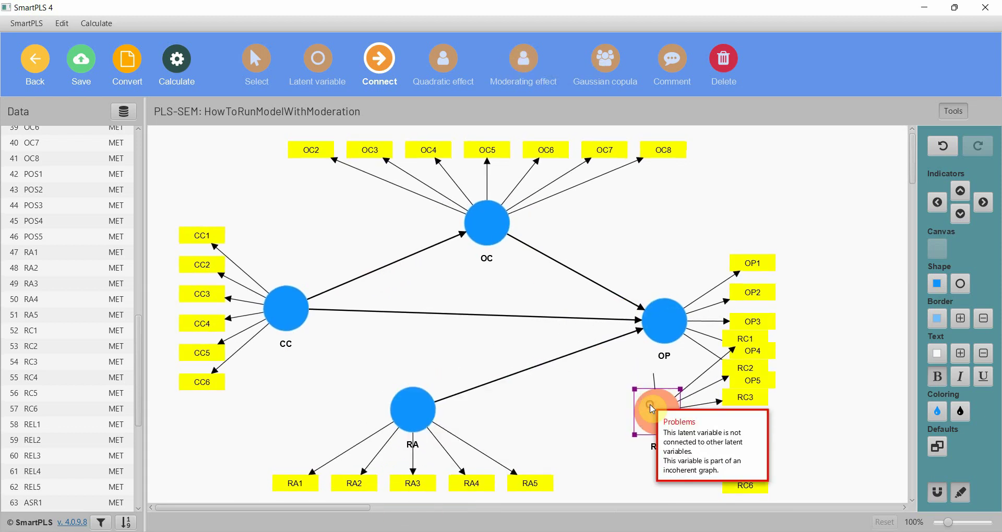
left_click(663, 320)
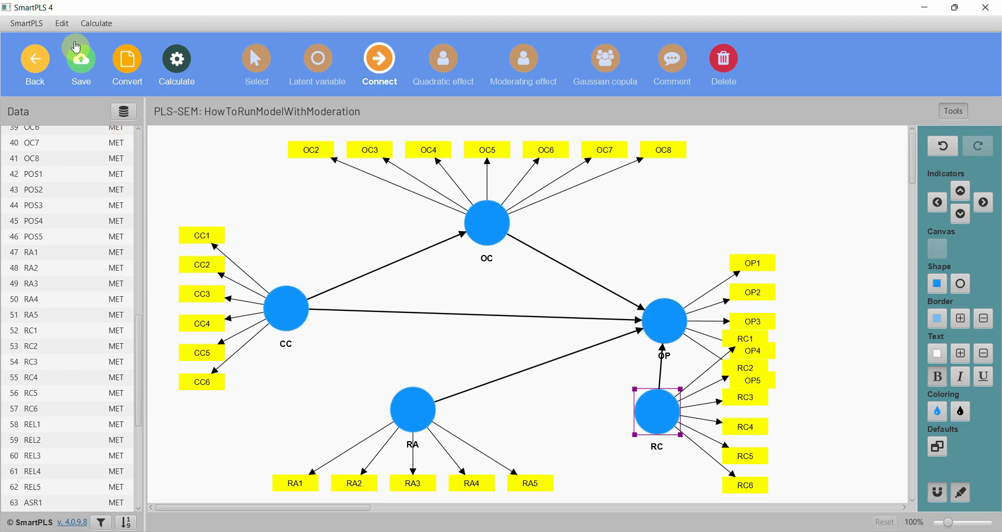
Step: Rearrange RA, RC and OP, with RC's indicators in a row below and OP level with CC
left_click(256, 60)
left_click_drag(413, 412, 377, 394)
mouse_move(646, 403)
left_mouse_down()
mouse_move(596, 390)
mouse_move(594, 374)
left_mouse_up()
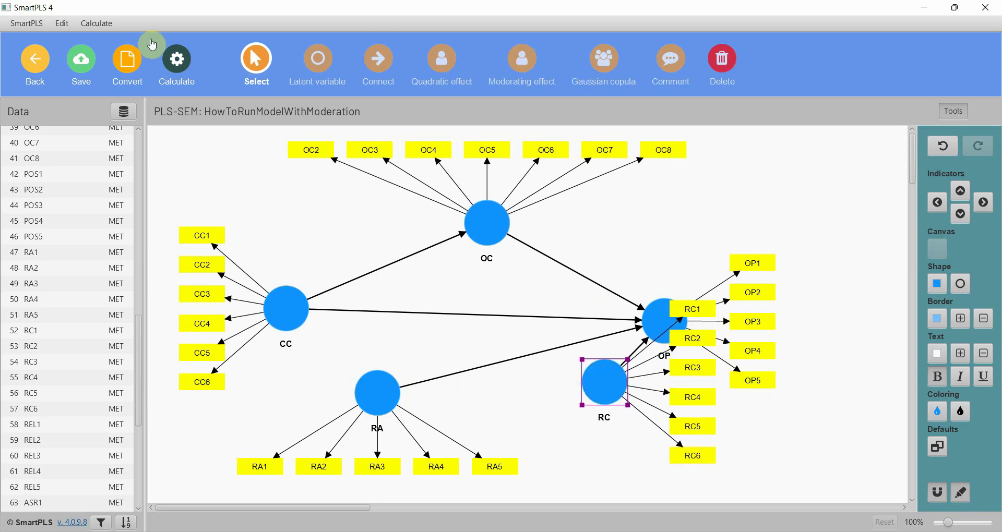
left_click(960, 213)
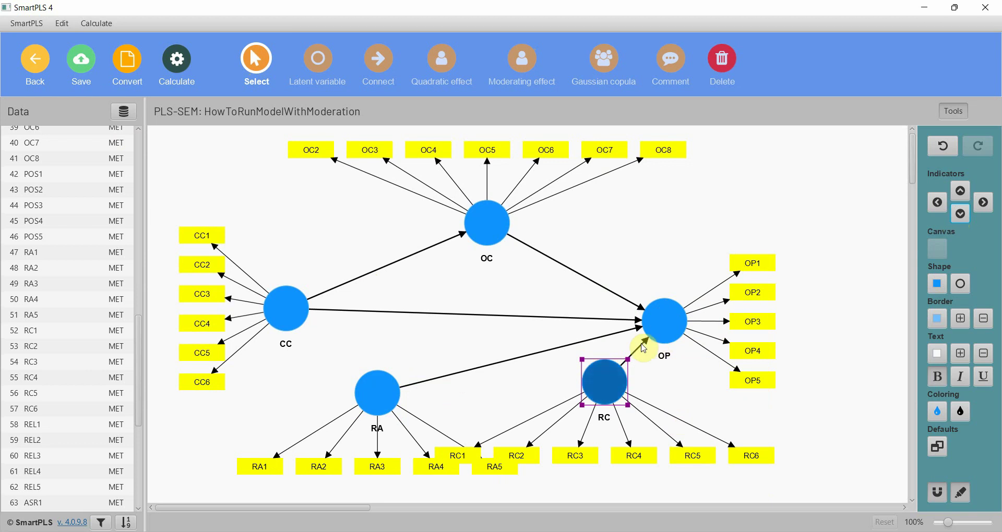
left_click_drag(613, 377, 681, 393)
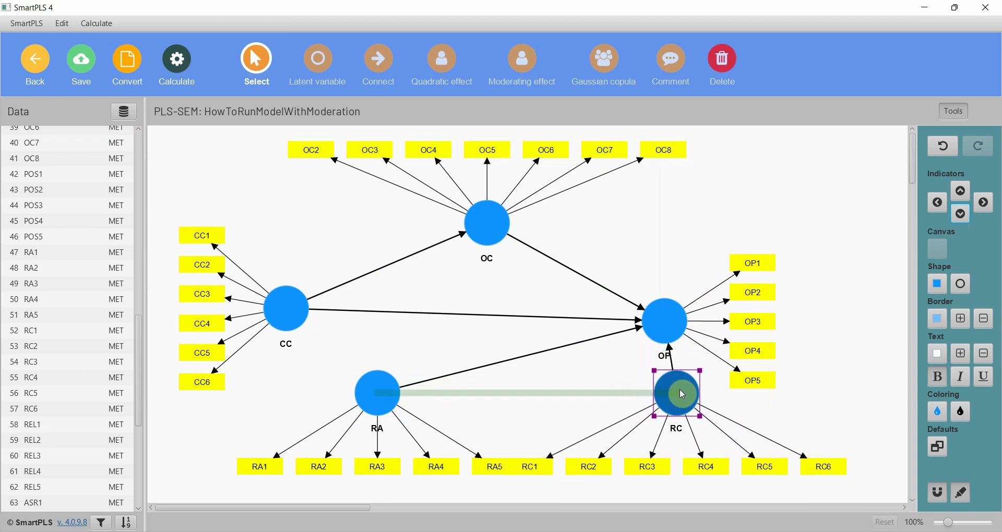
left_click_drag(681, 392, 696, 393)
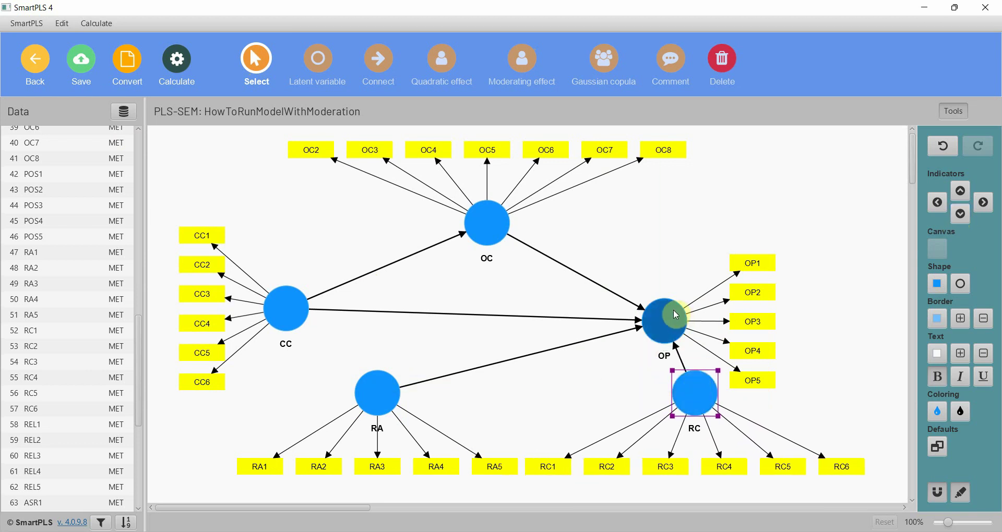
left_click_drag(664, 322, 700, 310)
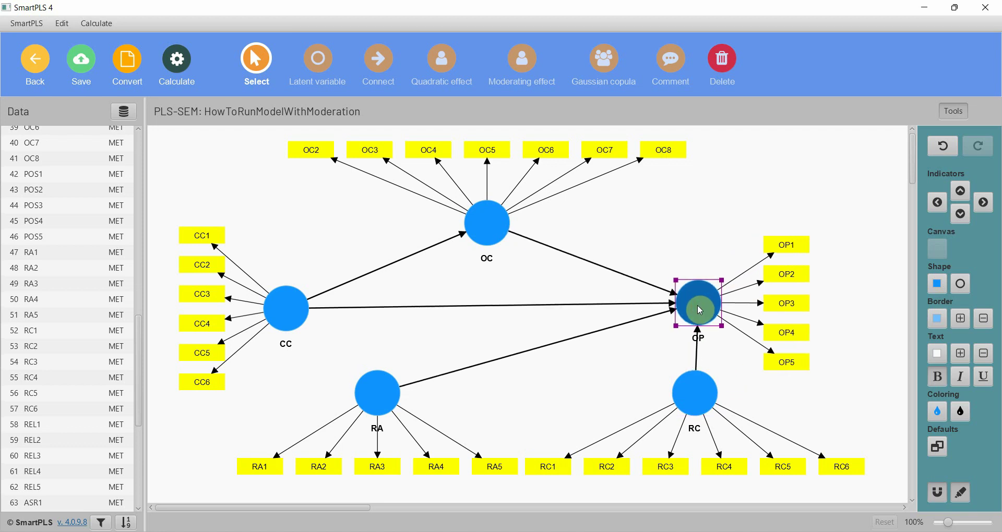
left_click_drag(698, 309, 694, 312)
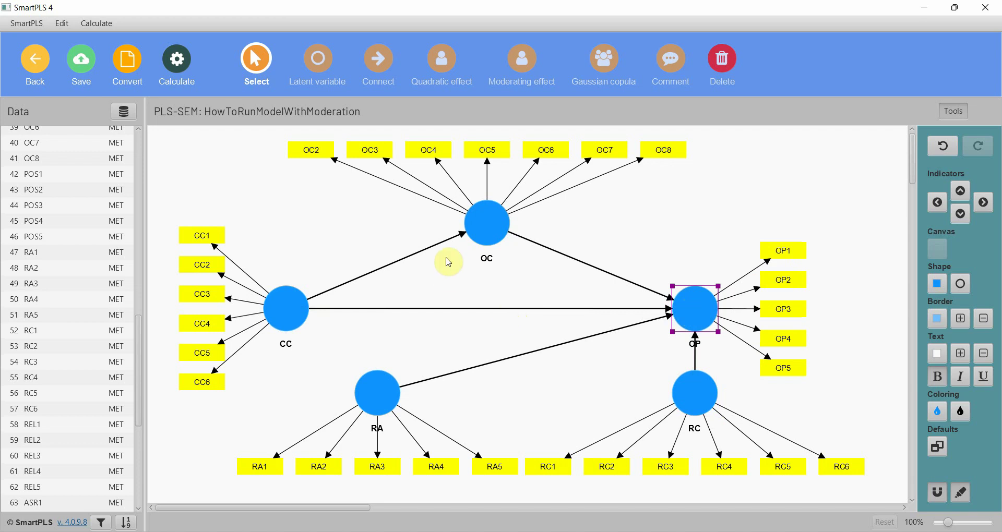
Step: With the Moderating effect tool, attach RA and then RC to the CC→OP arrow
left_click(523, 60)
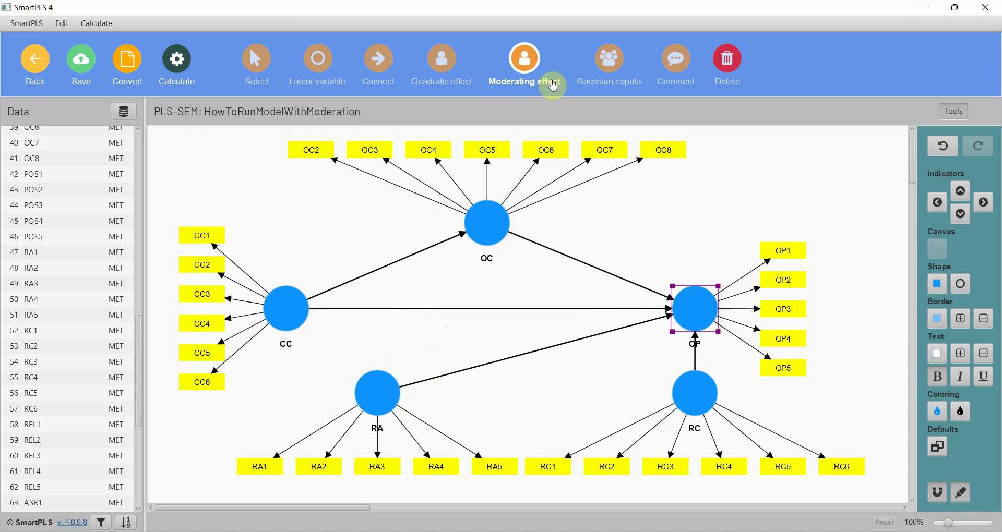
left_click(530, 54)
left_click(369, 398)
left_click(458, 315)
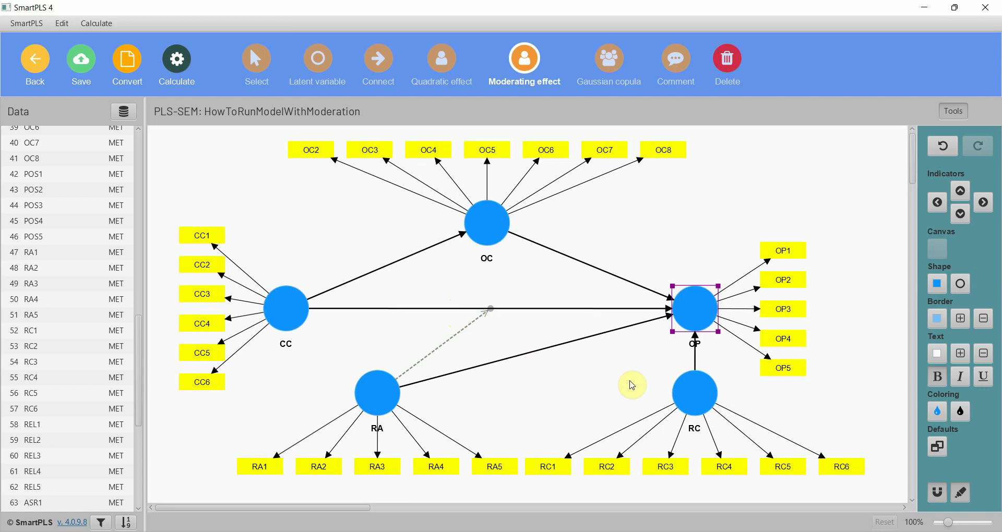
left_click(678, 387)
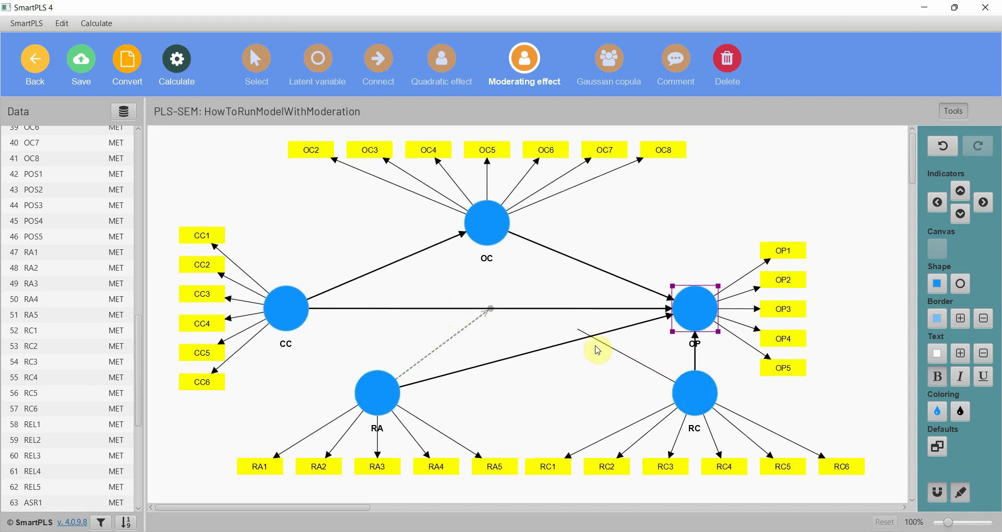
left_click(546, 311)
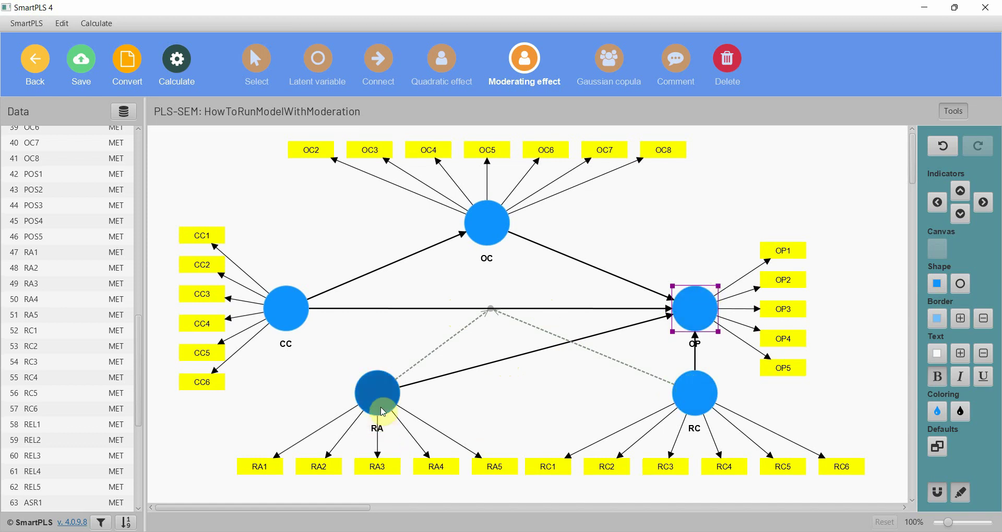
Step: Delete the direct RA→OP path using the Delete tool
left_click(256, 60)
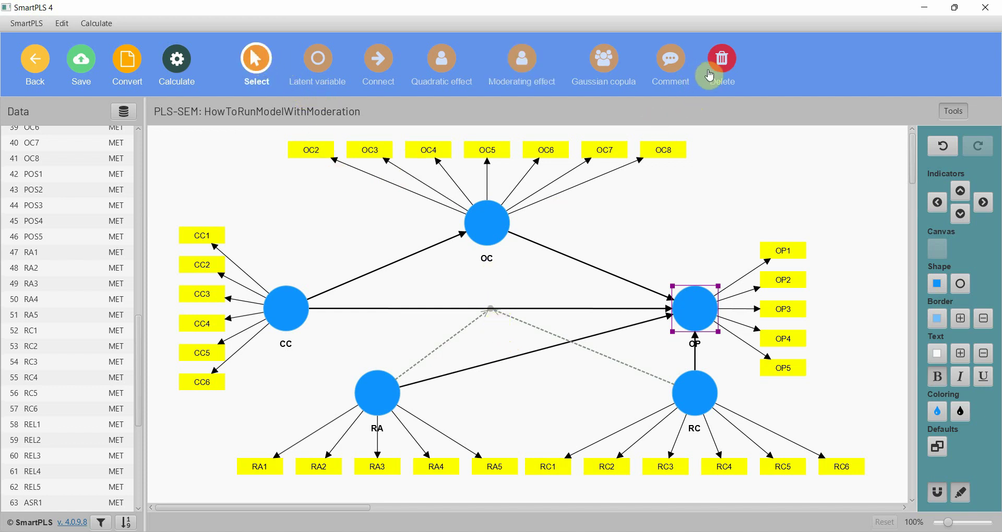
left_click(724, 59)
left_click(496, 362)
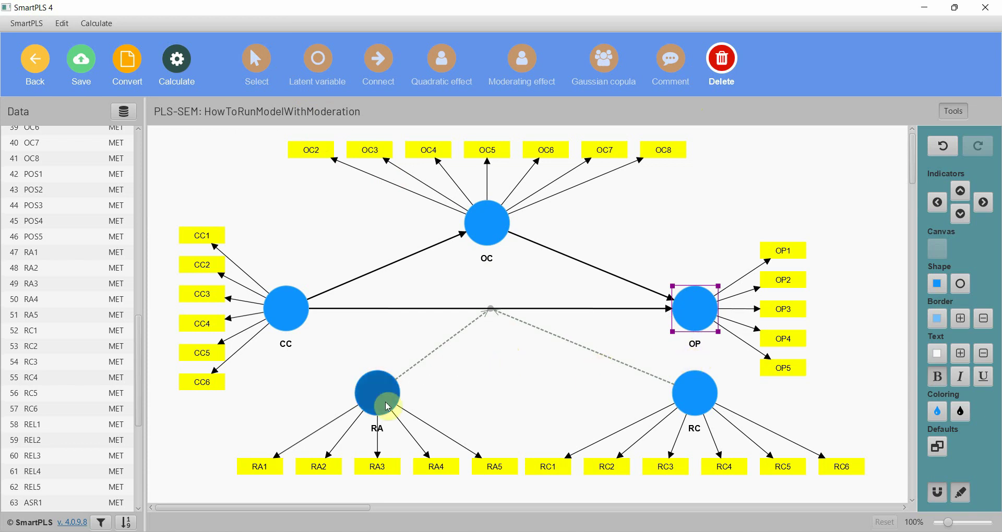